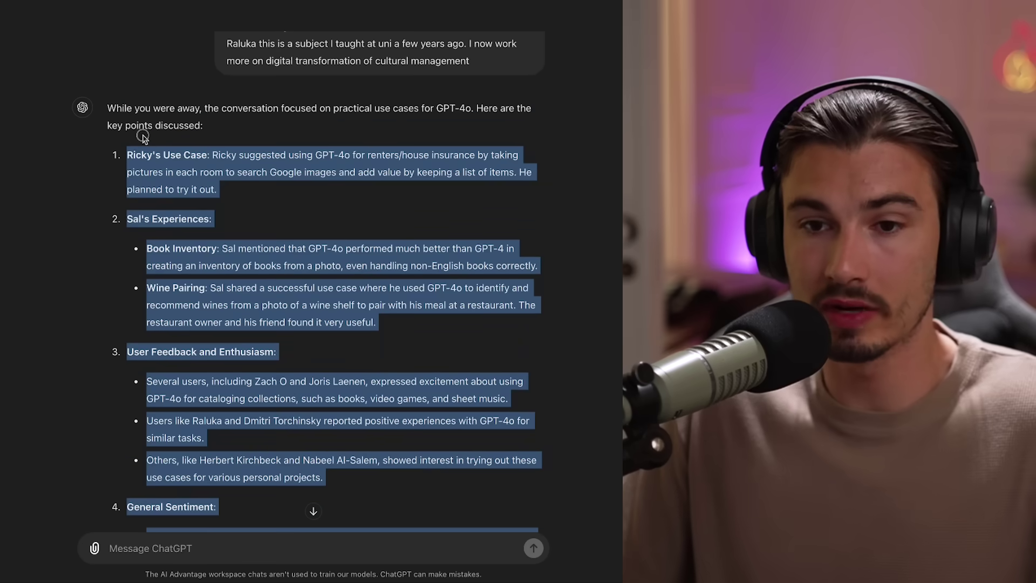
Drop LLMS.pdf into a fresh chat with the request 'summarise this document'
{"action": "left_click", "coordinate": [127, 154]}
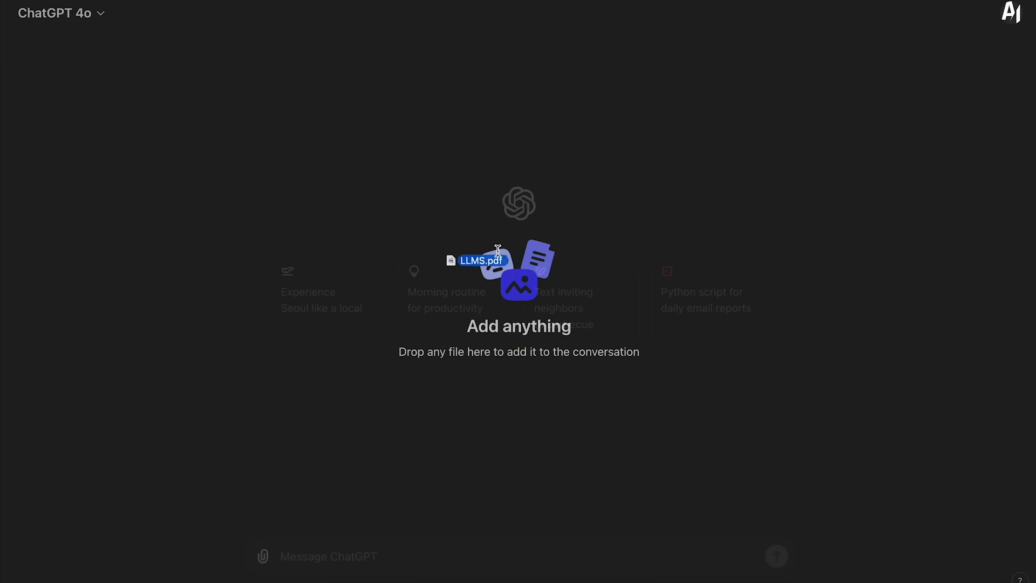
{"action": "left_click_drag", "start_coordinate": [516, 337], "coordinate": [528, 377]}
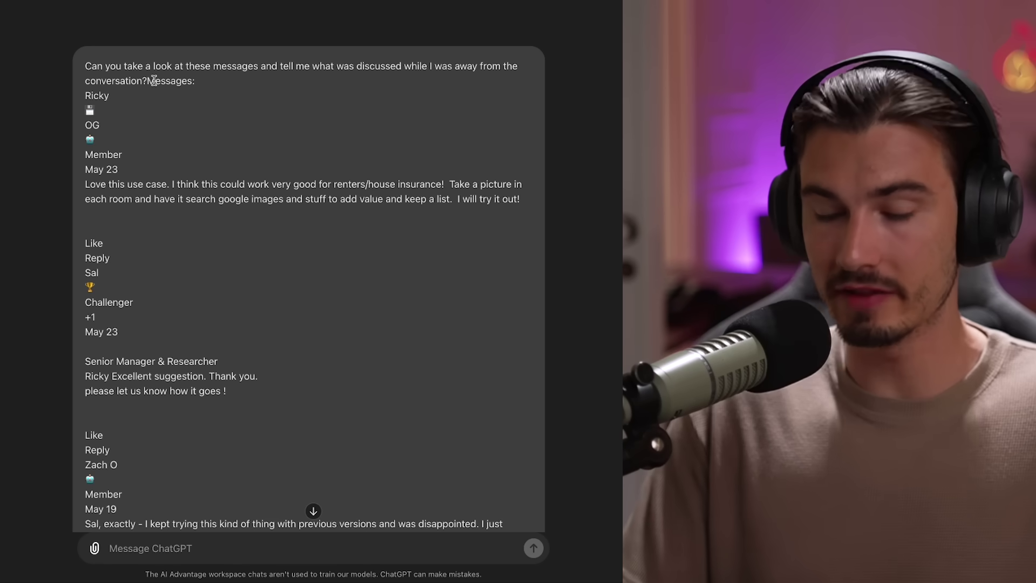
Edit the group-chat question to add 'around building GPT' and resend it
{"action": "left_click", "coordinate": [153, 81]}
{"action": "key", "text": "Return"}
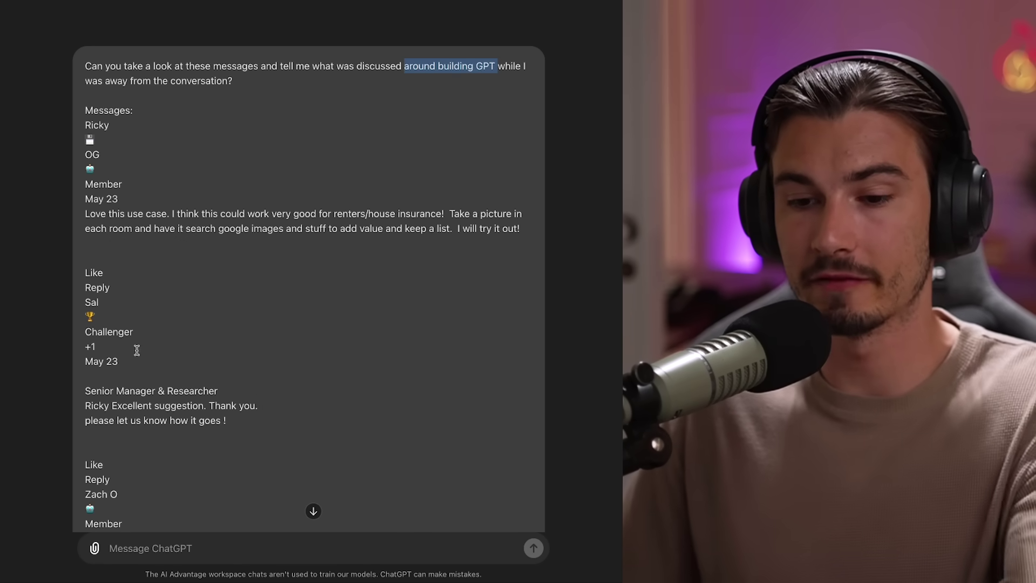
{"action": "scroll", "coordinate": [35, 391], "scroll_direction": "down", "scroll_amount": 15}
{"action": "scroll", "coordinate": [174, 449], "scroll_direction": "down", "scroll_amount": 15}
{"action": "scroll", "coordinate": [229, 300], "scroll_direction": "up", "scroll_amount": 8}
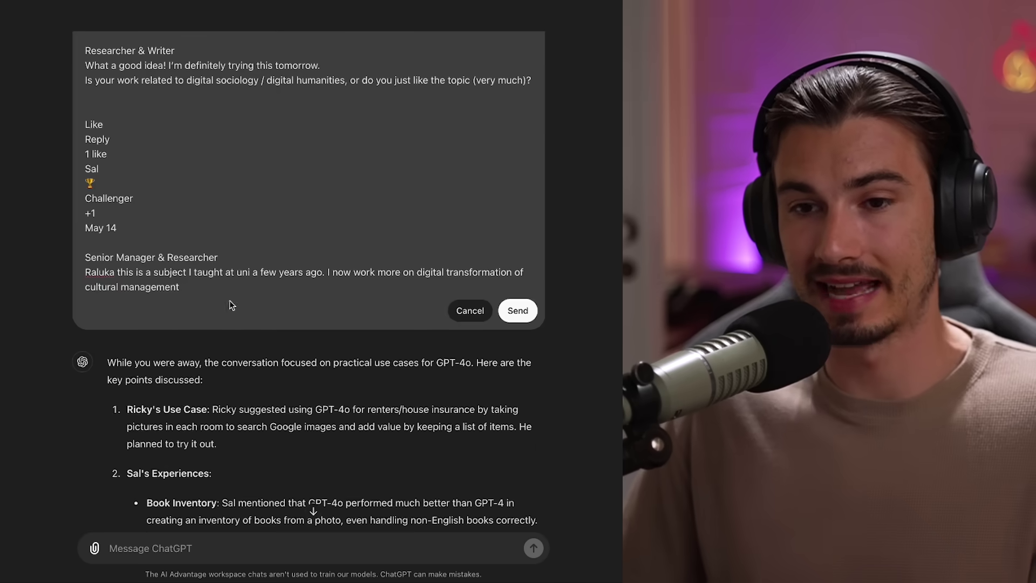
{"action": "scroll", "coordinate": [513, 305], "scroll_direction": "up", "scroll_amount": 5}
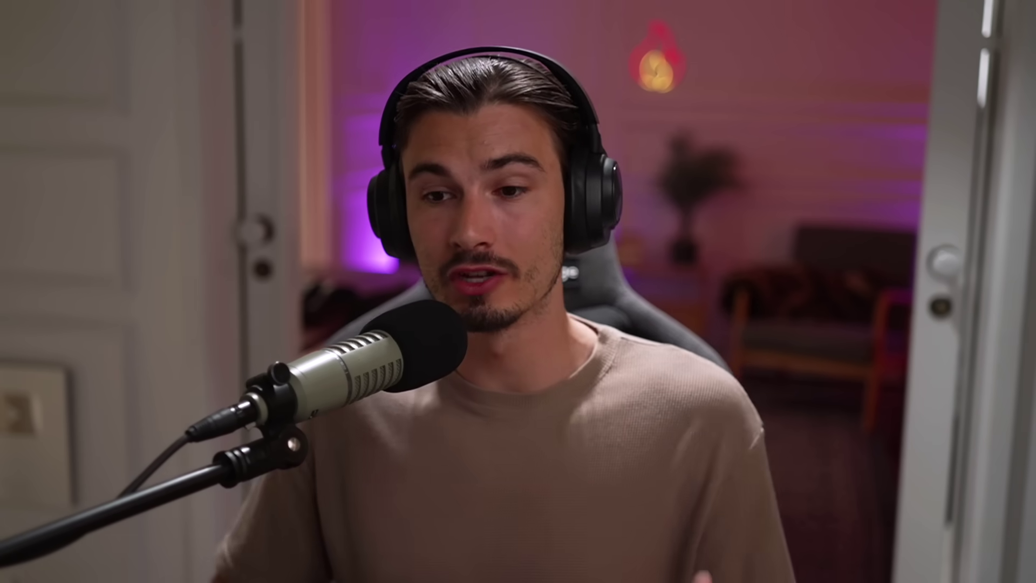
Read through the regenerated summary, highlighting its first points
{"action": "left_click_drag", "start_coordinate": [131, 524], "coordinate": [754, 518]}
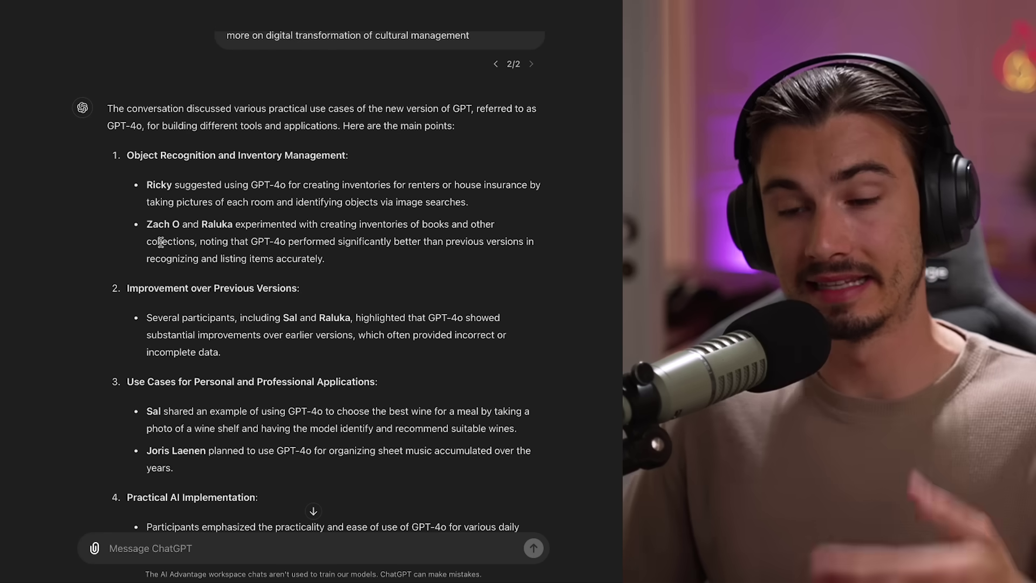
{"action": "left_click_drag", "start_coordinate": [135, 210], "coordinate": [444, 374]}
{"action": "scroll", "coordinate": [485, 345], "scroll_direction": "down", "scroll_amount": 5}
{"action": "left_click_drag", "start_coordinate": [471, 335], "coordinate": [549, 422]}
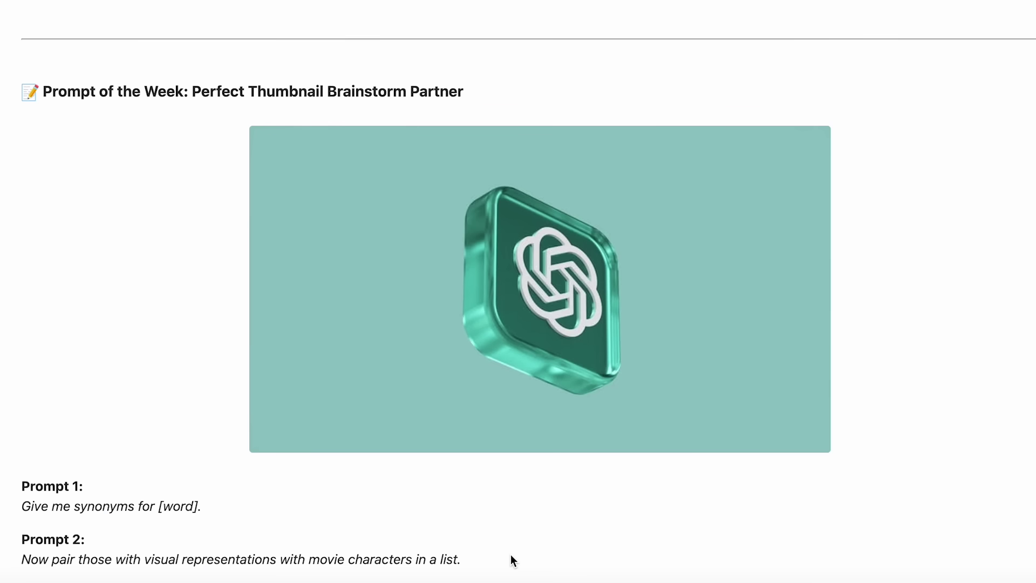
Scroll the Prompt of the Week Database and copy the first row's Prompt Formula
{"action": "scroll", "coordinate": [510, 555], "scroll_direction": "down", "scroll_amount": 6}
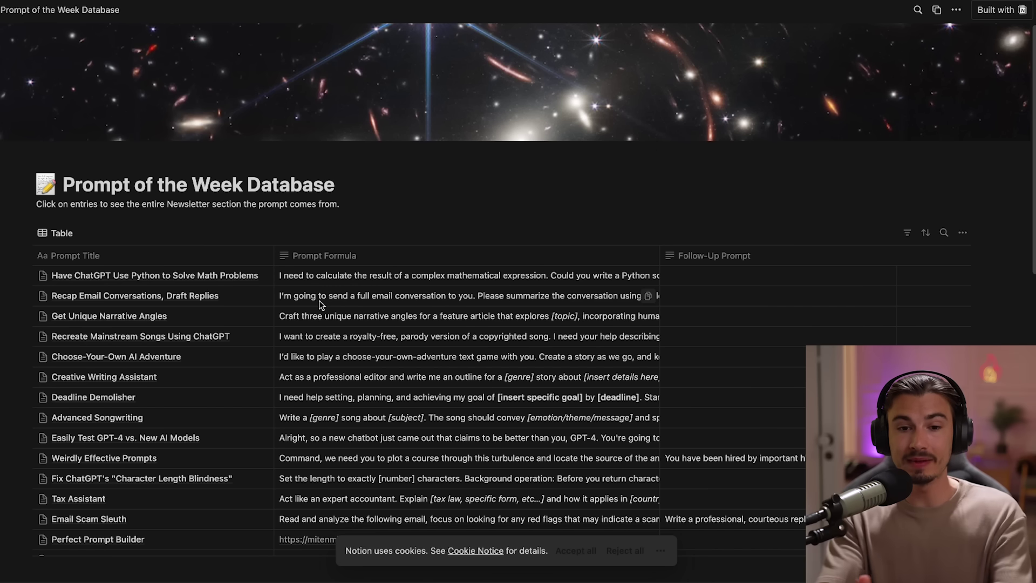
{"action": "scroll", "coordinate": [322, 305], "scroll_direction": "down", "scroll_amount": 3}
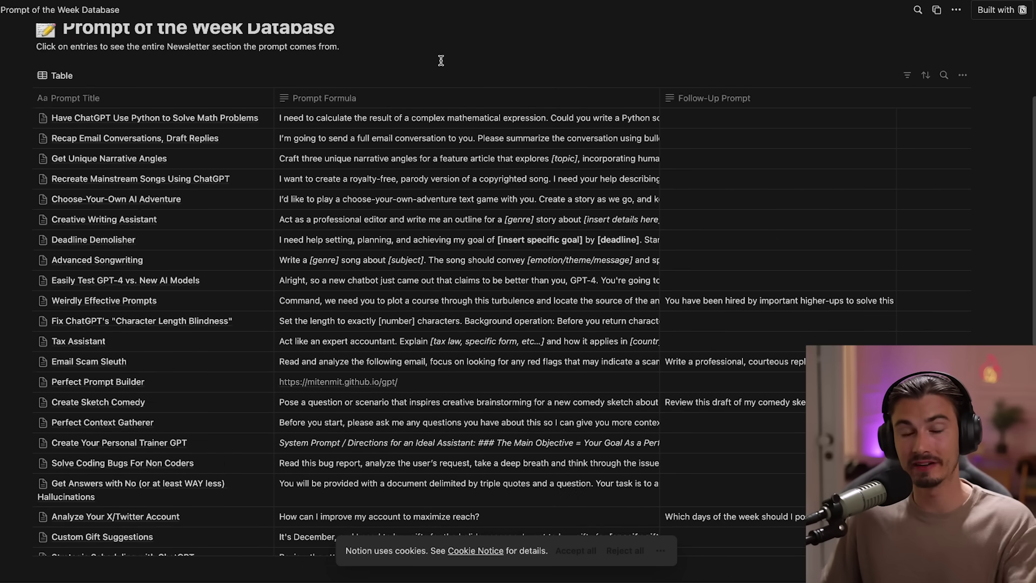
{"action": "scroll", "coordinate": [442, 65], "scroll_direction": "down", "scroll_amount": 1}
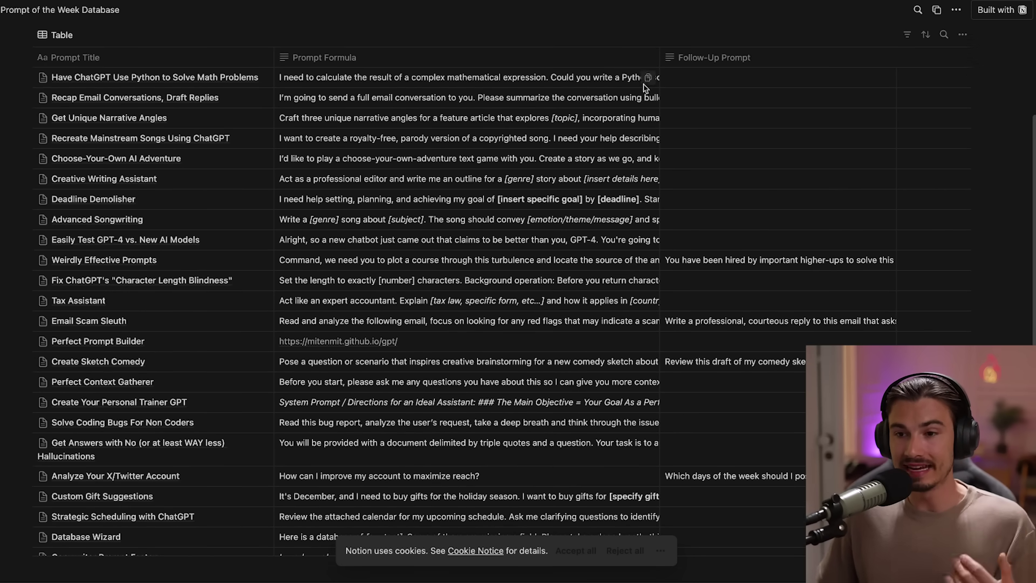
{"action": "left_click", "coordinate": [646, 78]}
{"action": "scroll", "coordinate": [646, 80], "scroll_direction": "down", "scroll_amount": 7}
{"action": "scroll", "coordinate": [254, 214], "scroll_direction": "up", "scroll_amount": 8}
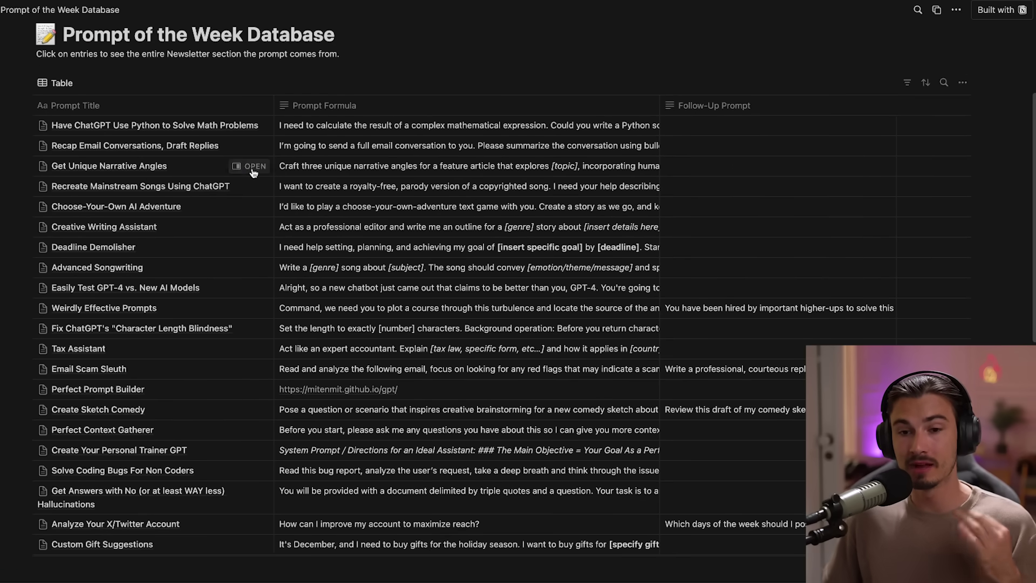
Open Get Unique Narrative Angles in side peek, then scroll down to Database Wizard
{"action": "left_click", "coordinate": [254, 166]}
{"action": "left_click_drag", "start_coordinate": [642, 259], "coordinate": [548, 147]}
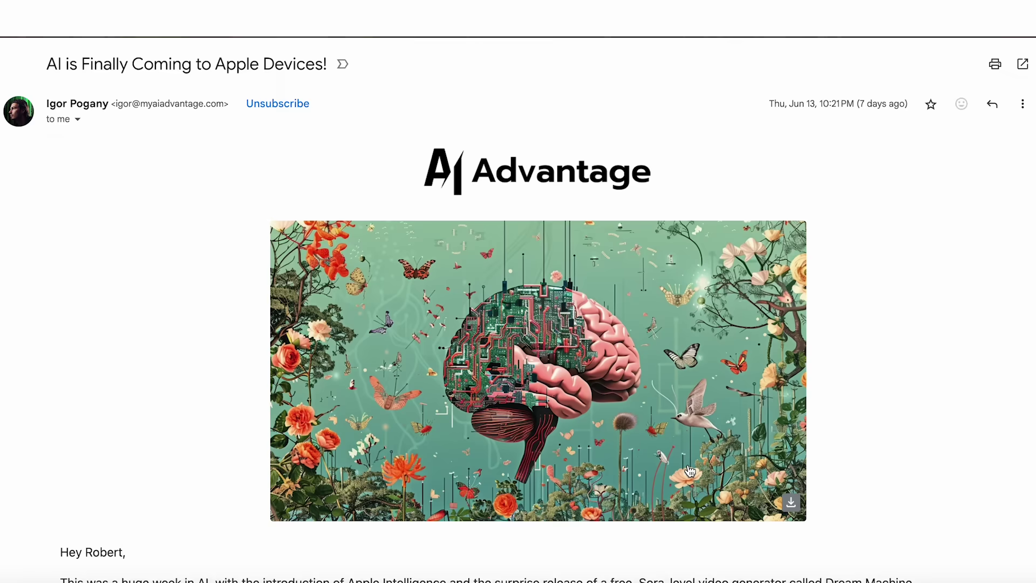
{"action": "scroll", "coordinate": [690, 471], "scroll_direction": "down", "scroll_amount": 2}
{"action": "scroll", "coordinate": [689, 466], "scroll_direction": "down", "scroll_amount": 5}
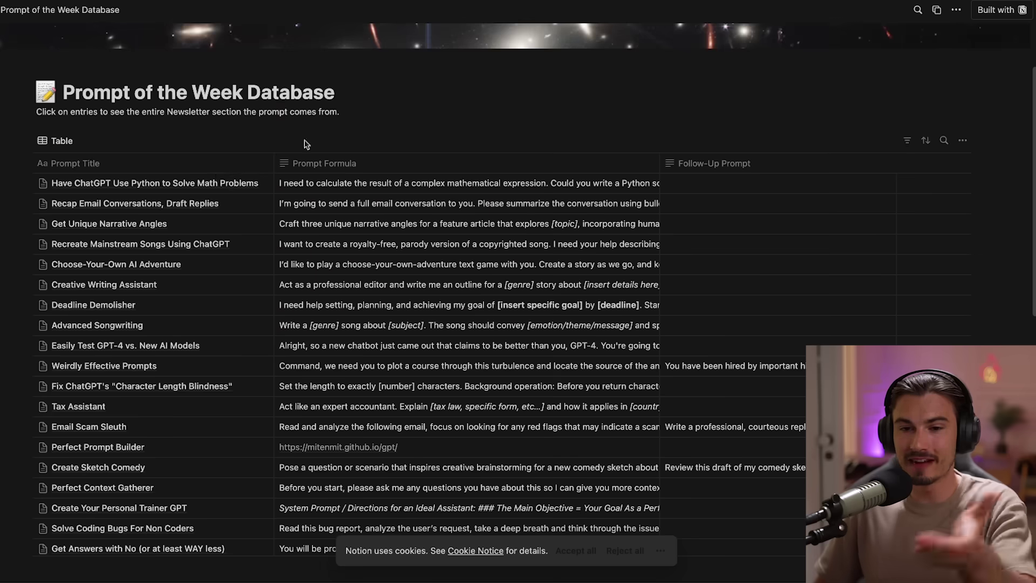
{"action": "scroll", "coordinate": [328, 233], "scroll_direction": "down", "scroll_amount": 6}
{"action": "scroll", "coordinate": [328, 233], "scroll_direction": "down", "scroll_amount": 5}
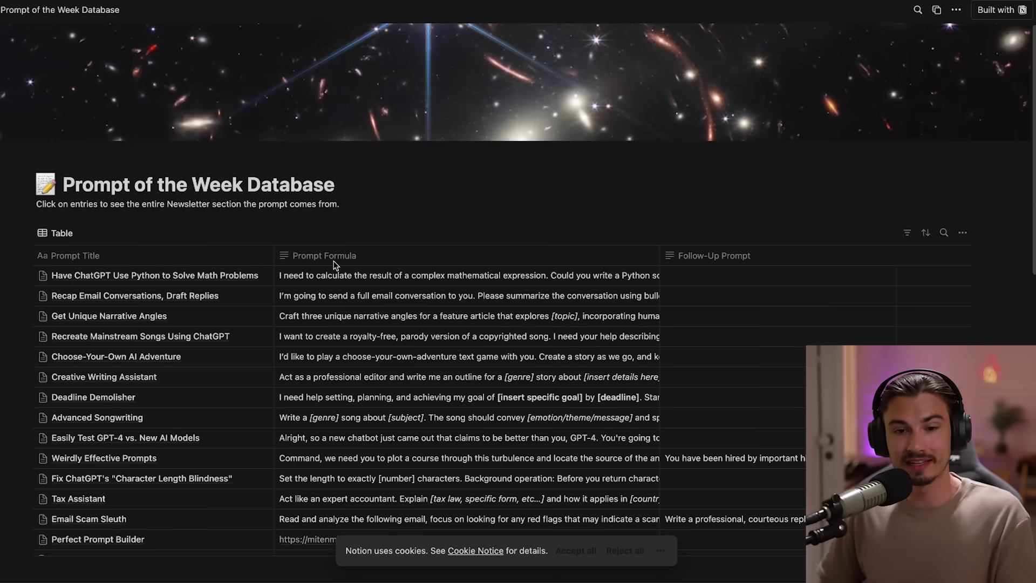
{"action": "scroll", "coordinate": [335, 264], "scroll_direction": "down", "scroll_amount": 15}
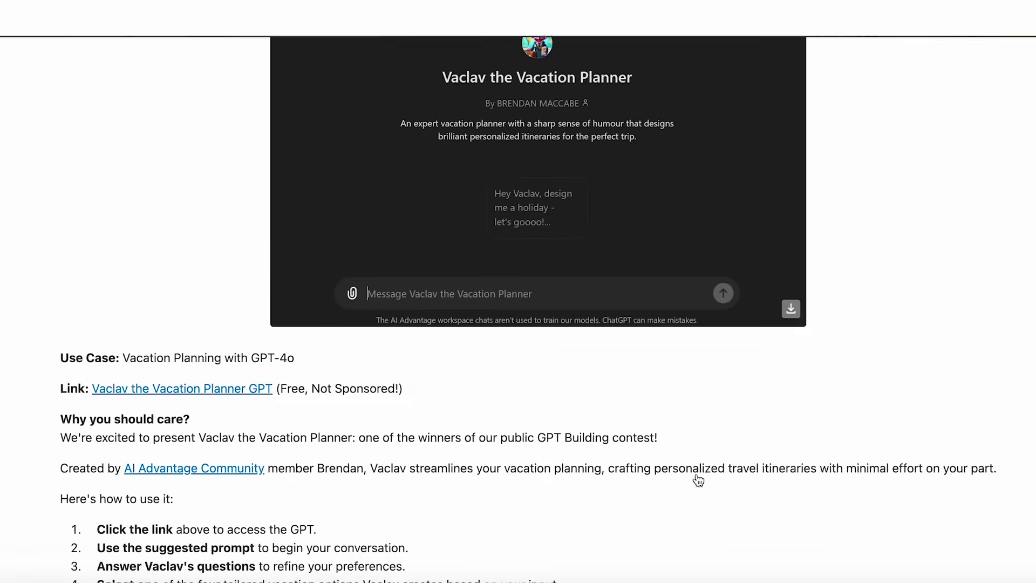
{"action": "scroll", "coordinate": [696, 478], "scroll_direction": "down", "scroll_amount": 15}
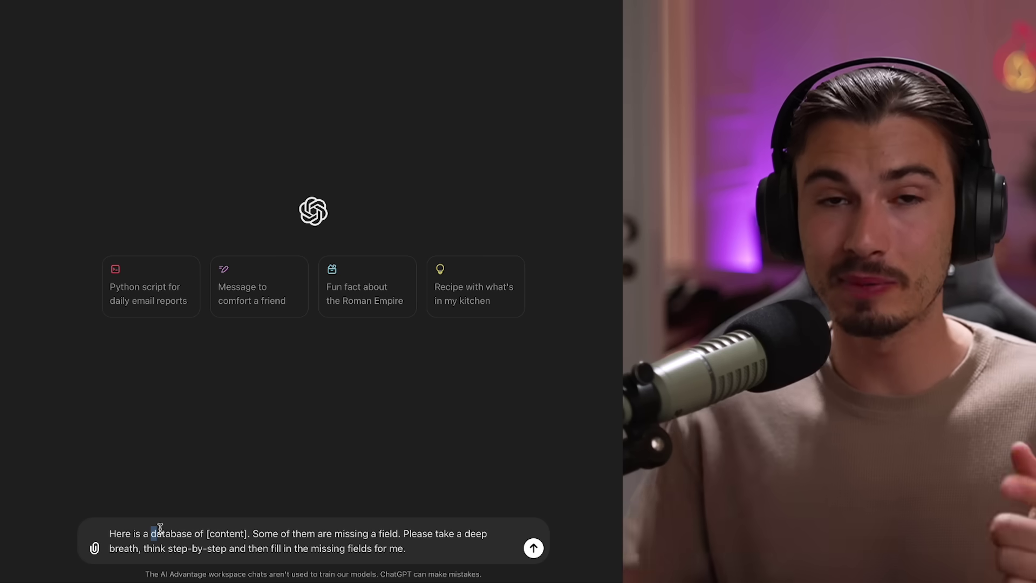
Highlight the [content] placeholder and the missing-fields phrase in the drafted prompt
{"action": "left_click", "coordinate": [109, 535]}
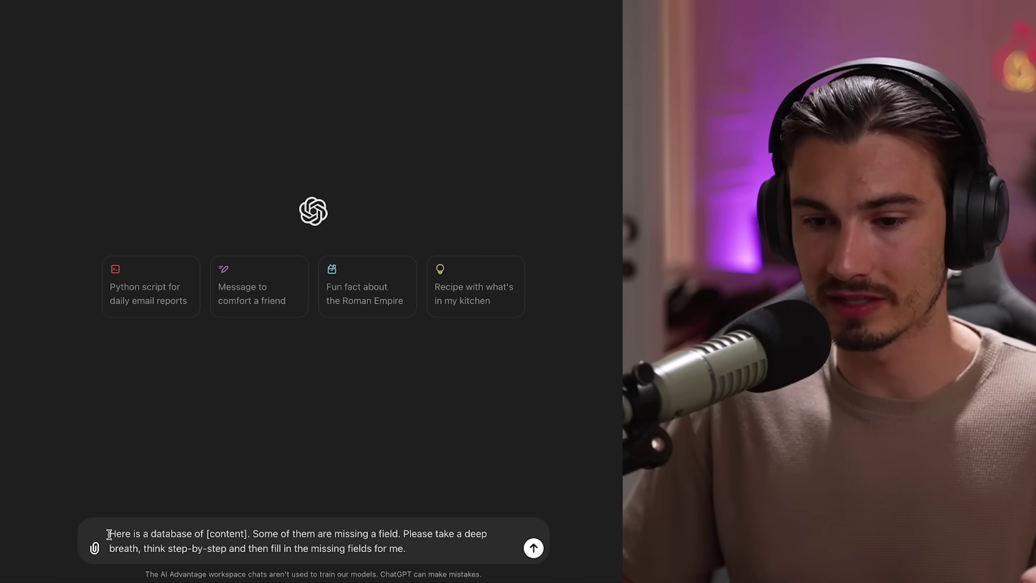
{"action": "left_click_drag", "start_coordinate": [205, 534], "coordinate": [263, 550]}
{"action": "left_click", "coordinate": [282, 535]}
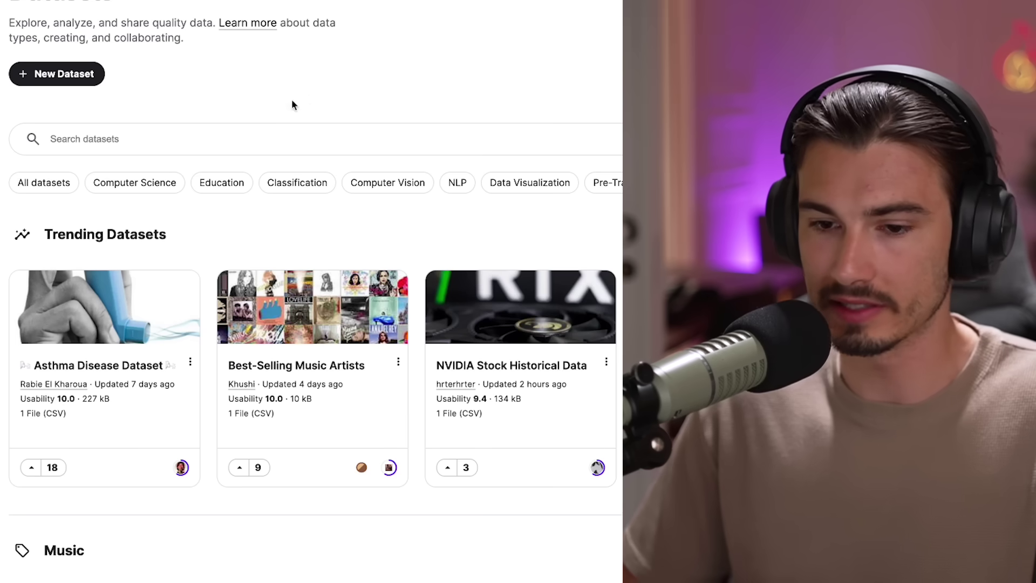
Open the Best-Selling Music Artists dataset and scroll through its page
{"action": "left_click", "coordinate": [300, 373]}
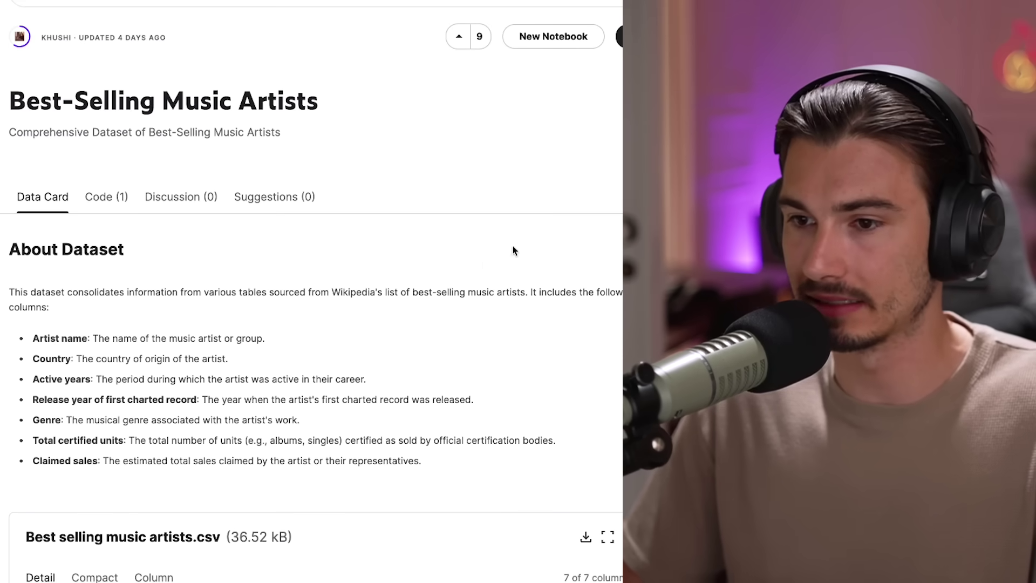
{"action": "scroll", "coordinate": [426, 285], "scroll_direction": "down", "scroll_amount": 1}
{"action": "scroll", "coordinate": [426, 285], "scroll_direction": "up", "scroll_amount": 1}
{"action": "scroll", "coordinate": [426, 285], "scroll_direction": "down", "scroll_amount": 1}
{"action": "scroll", "coordinate": [545, 243], "scroll_direction": "up", "scroll_amount": 1}
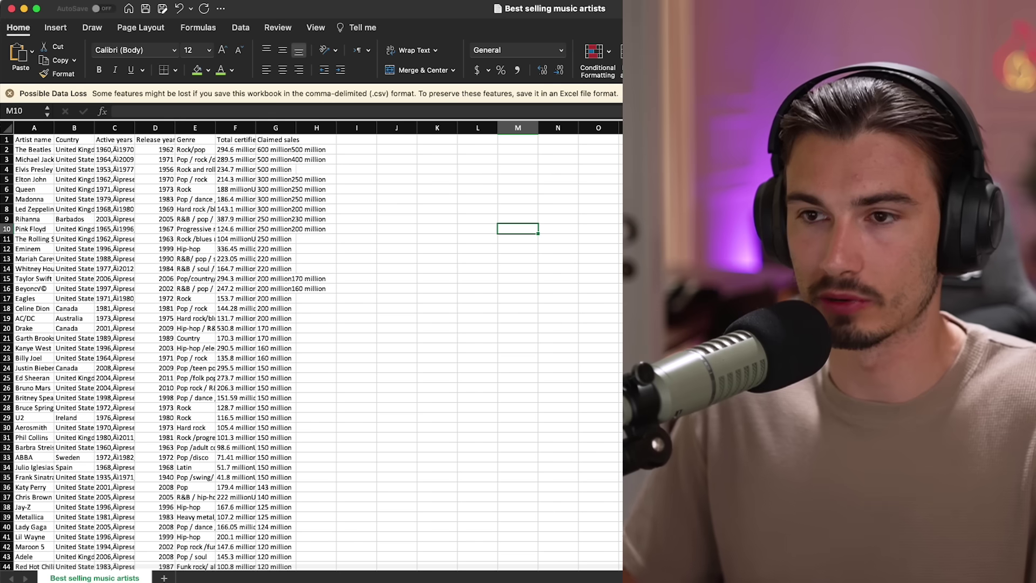
{"action": "scroll", "coordinate": [94, 338], "scroll_direction": "down", "scroll_amount": 10}
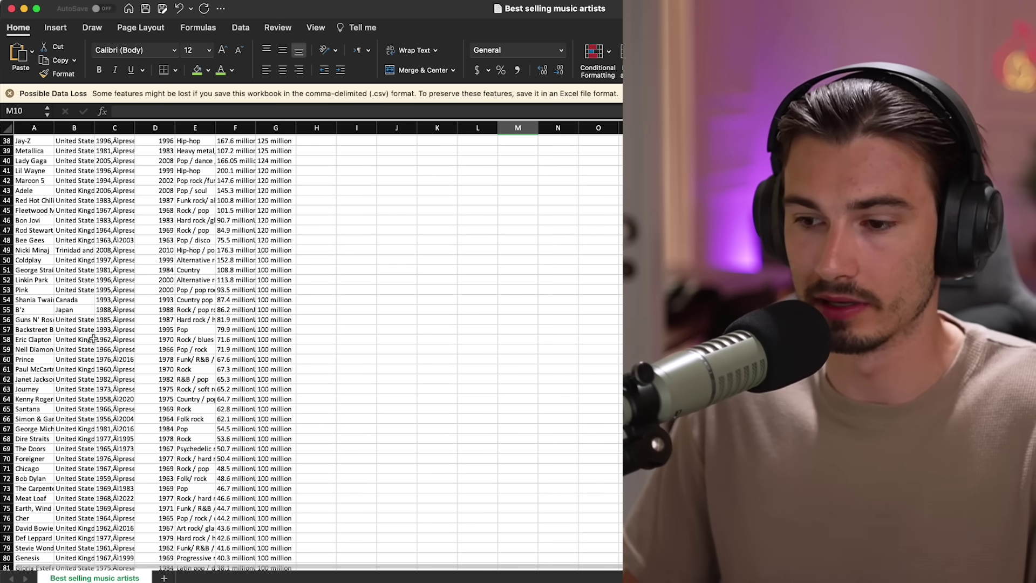
Blank some Release year cells, widen the Active years column, and save a CSV copy
{"action": "scroll", "coordinate": [93, 338], "scroll_direction": "down", "scroll_amount": 10}
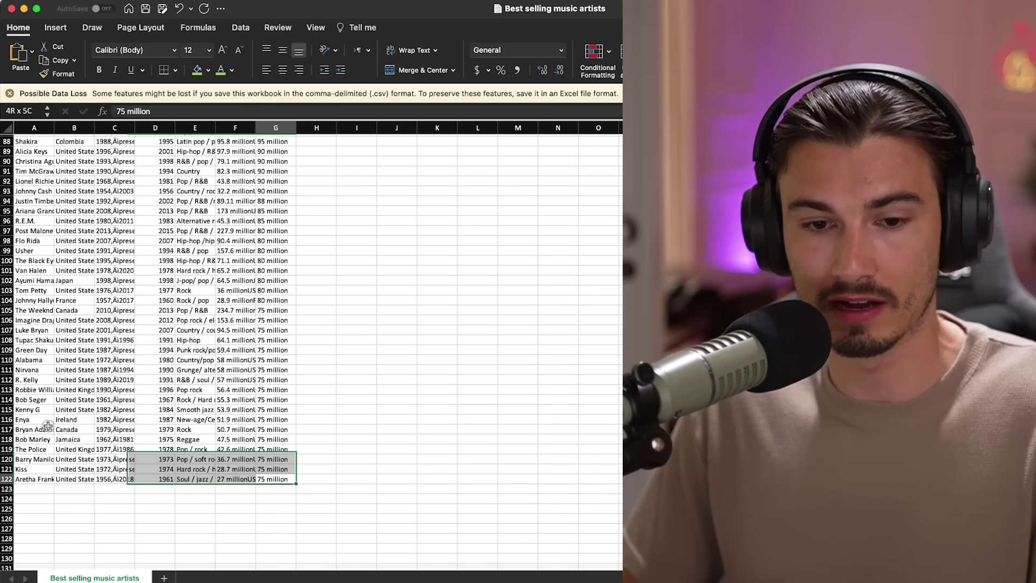
{"action": "key", "text": "super+a"}
{"action": "scroll", "coordinate": [148, 416], "scroll_direction": "up", "scroll_amount": 17}
{"action": "left_click", "coordinate": [151, 370]}
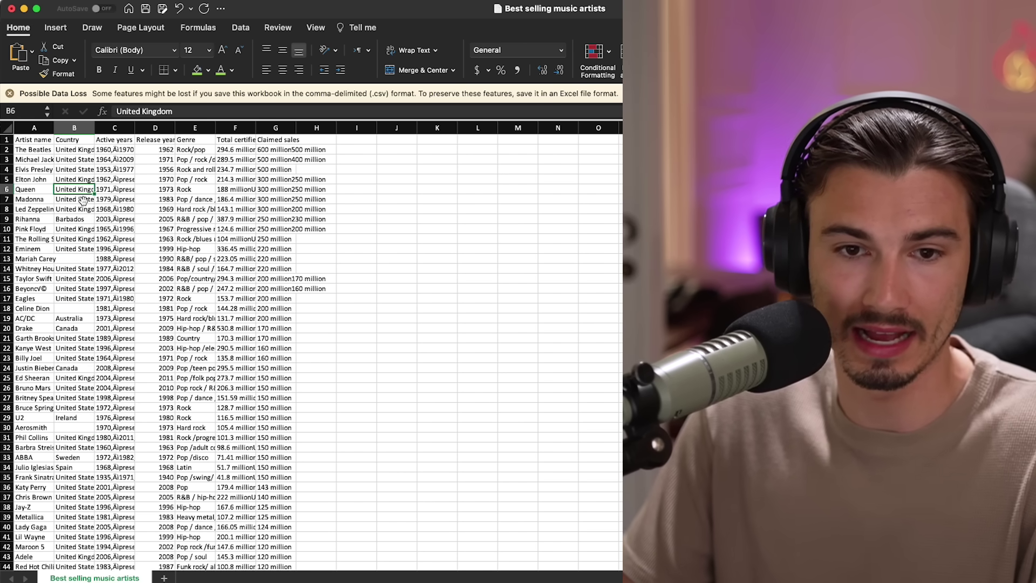
{"action": "scroll", "coordinate": [70, 456], "scroll_direction": "down", "scroll_amount": 1}
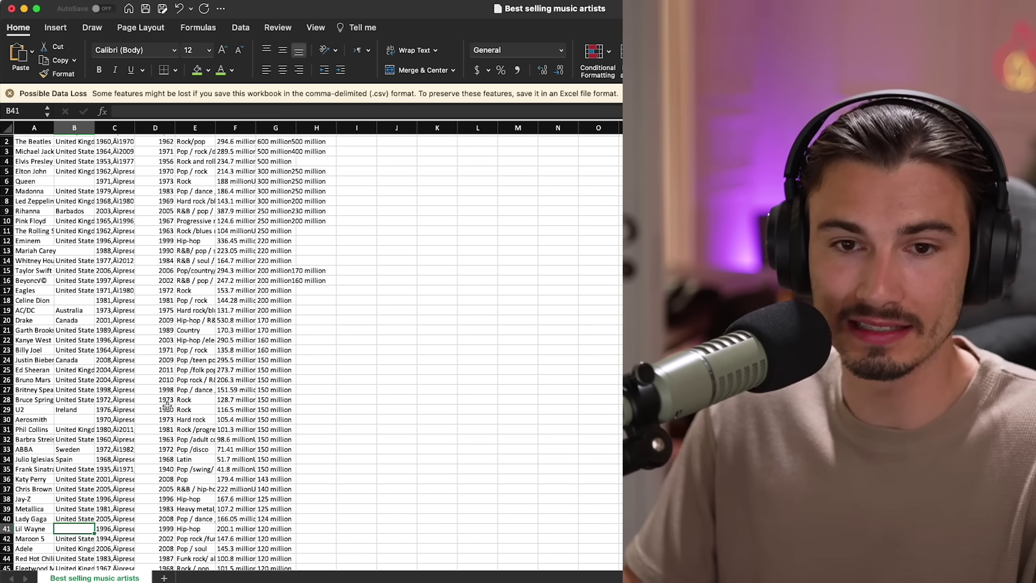
{"action": "scroll", "coordinate": [167, 406], "scroll_direction": "up", "scroll_amount": 1}
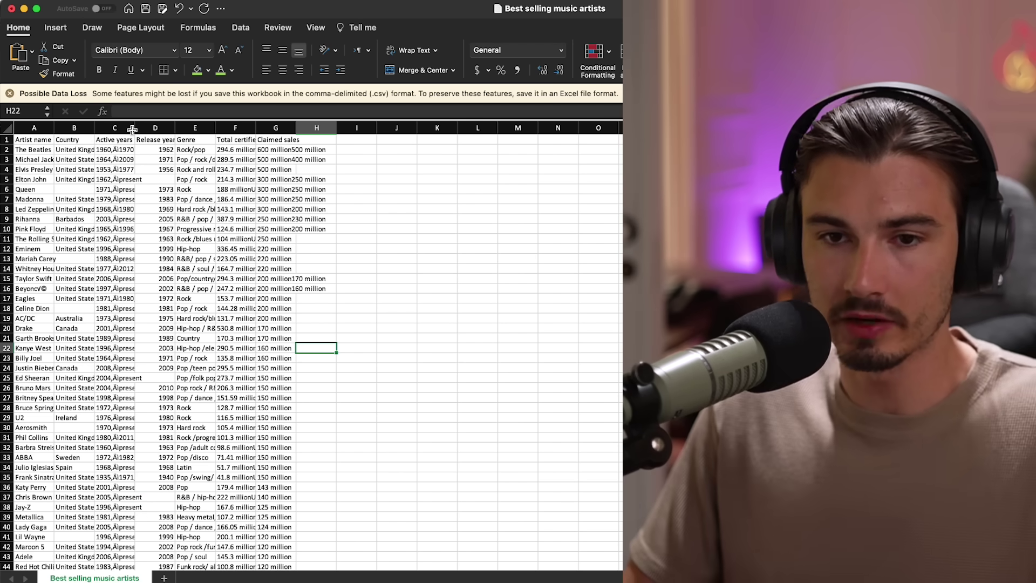
{"action": "left_click_drag", "start_coordinate": [253, 126], "coordinate": [261, 126]}
{"action": "key", "text": "super+shift+s"}
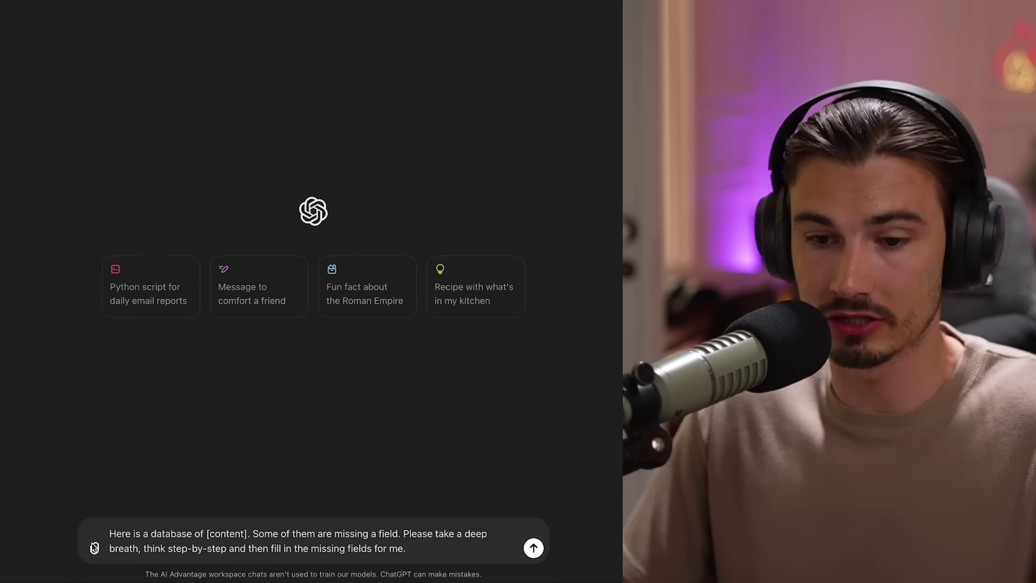
Attach Best selling music artists_2.csv and send the prompt for 'best selling music artists'
{"action": "left_click", "coordinate": [94, 547]}
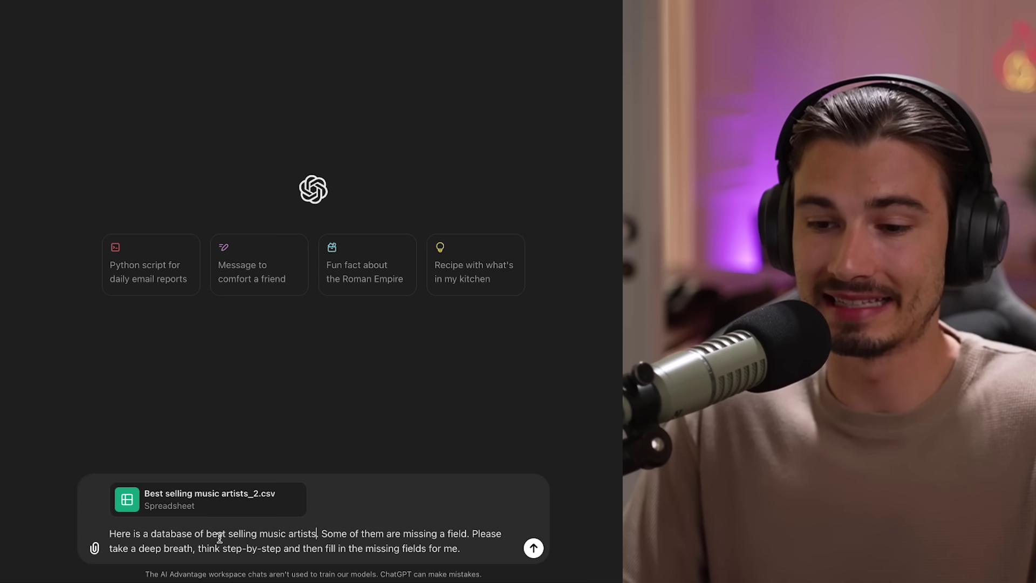
{"action": "key", "text": "Return"}
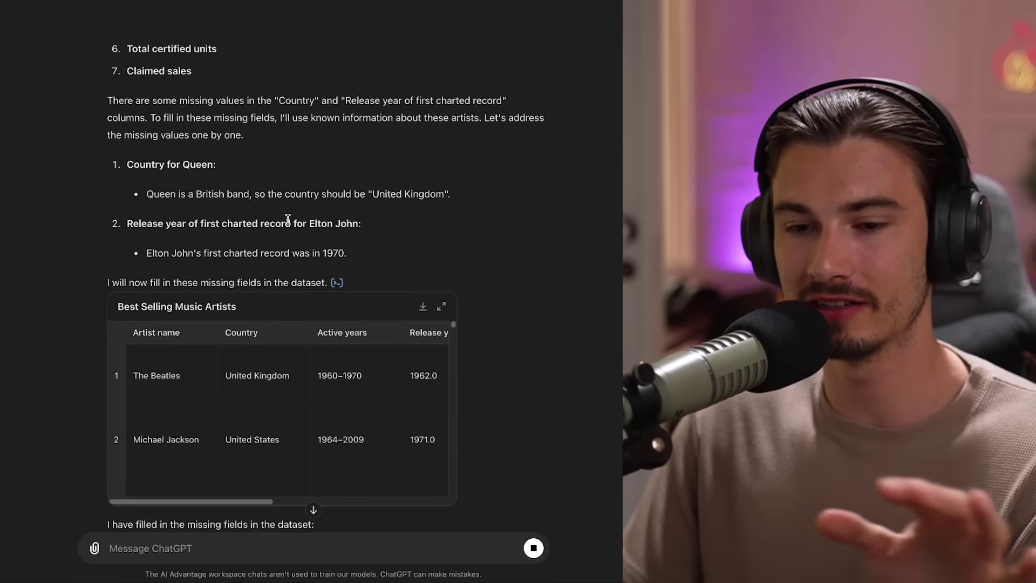
Review the filled-in values, such as United Kingdom for Queen and Elton John's release year
{"action": "left_click_drag", "start_coordinate": [144, 164], "coordinate": [207, 168]}
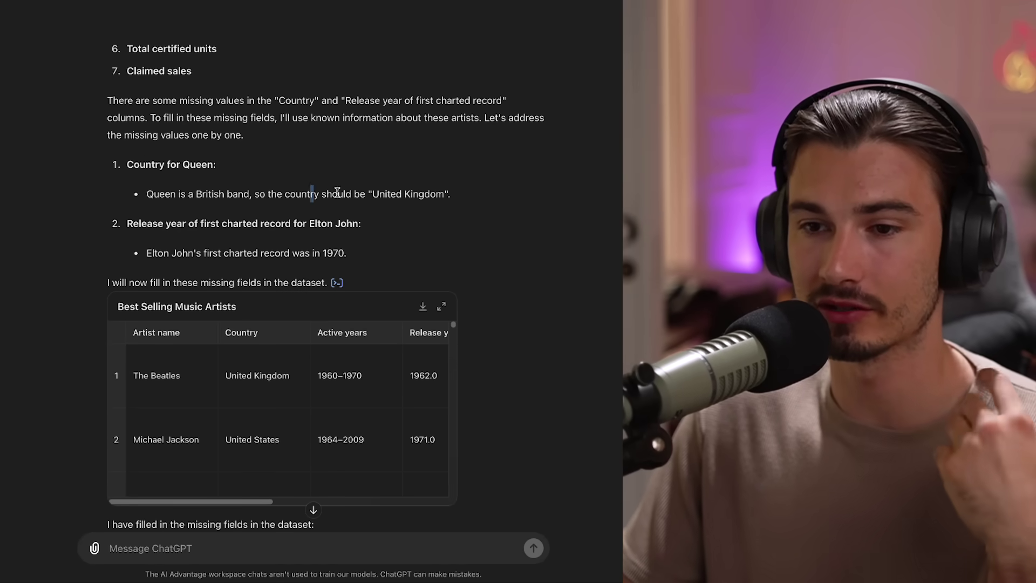
{"action": "left_click_drag", "start_coordinate": [351, 194], "coordinate": [455, 194]}
{"action": "left_click_drag", "start_coordinate": [133, 223], "coordinate": [327, 223]}
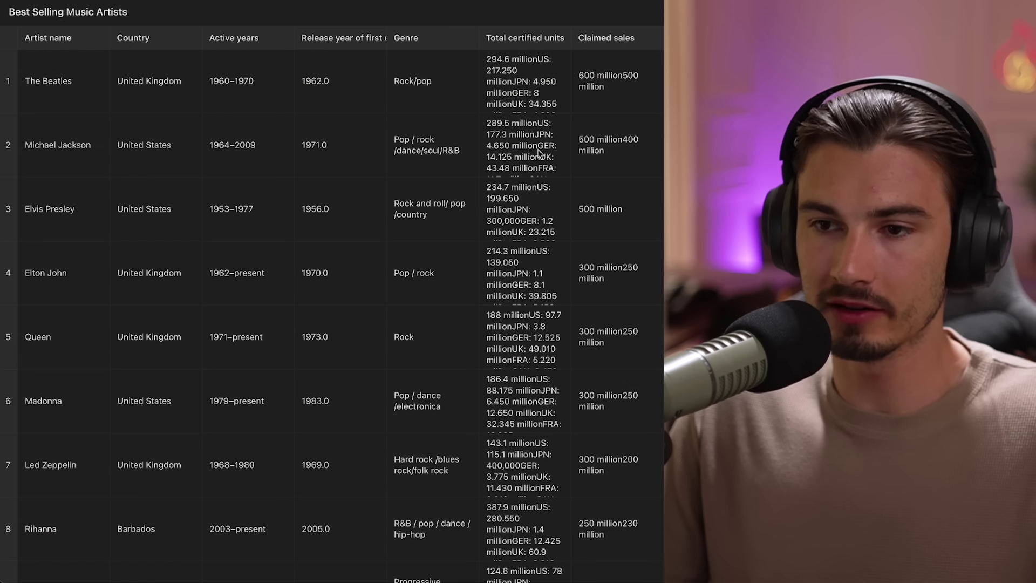
{"action": "scroll", "coordinate": [332, 316], "scroll_direction": "down", "scroll_amount": 15}
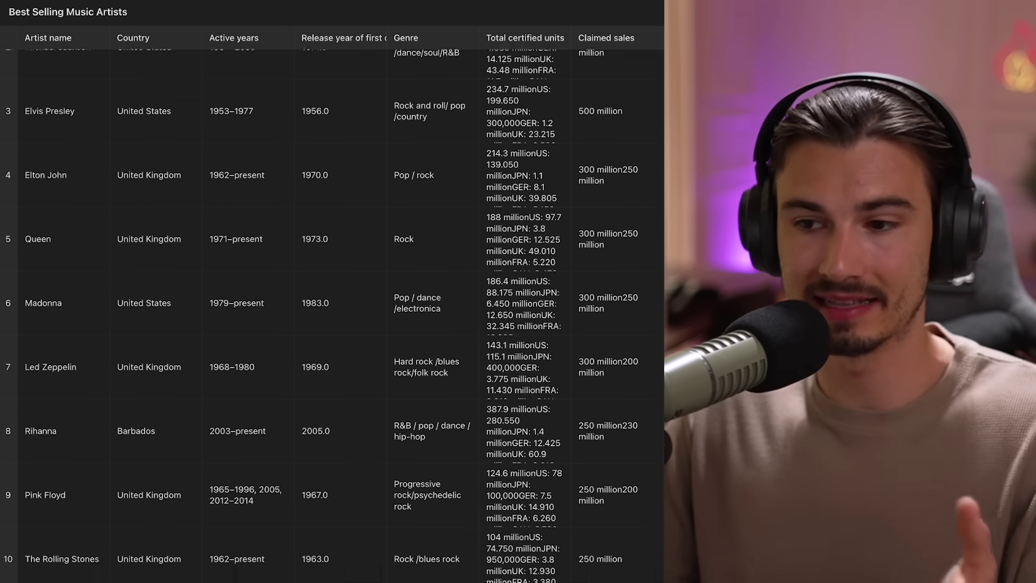
{"action": "scroll", "coordinate": [332, 315], "scroll_direction": "down", "scroll_amount": 9}
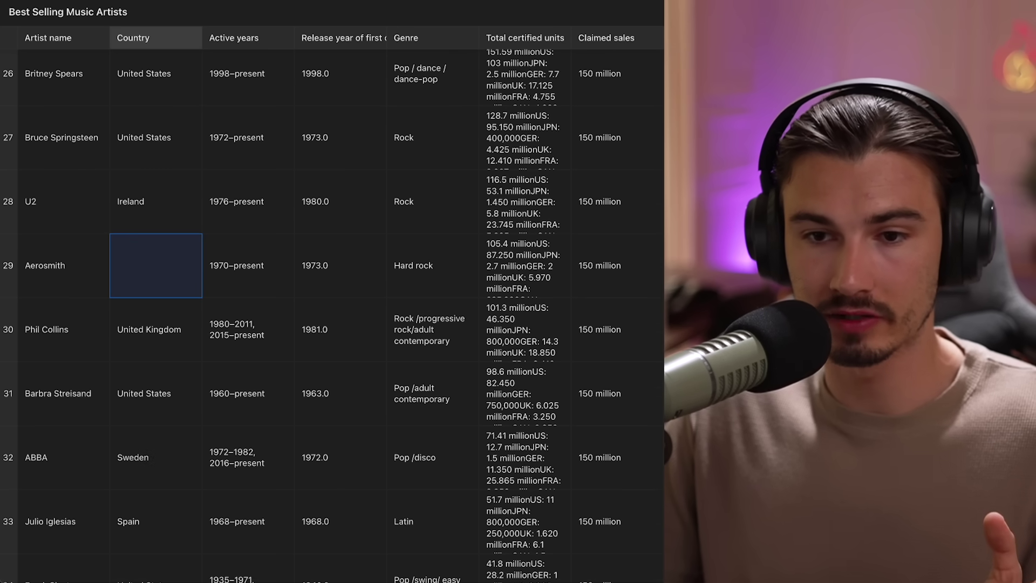
{"action": "scroll", "coordinate": [332, 315], "scroll_direction": "up", "scroll_amount": 13}
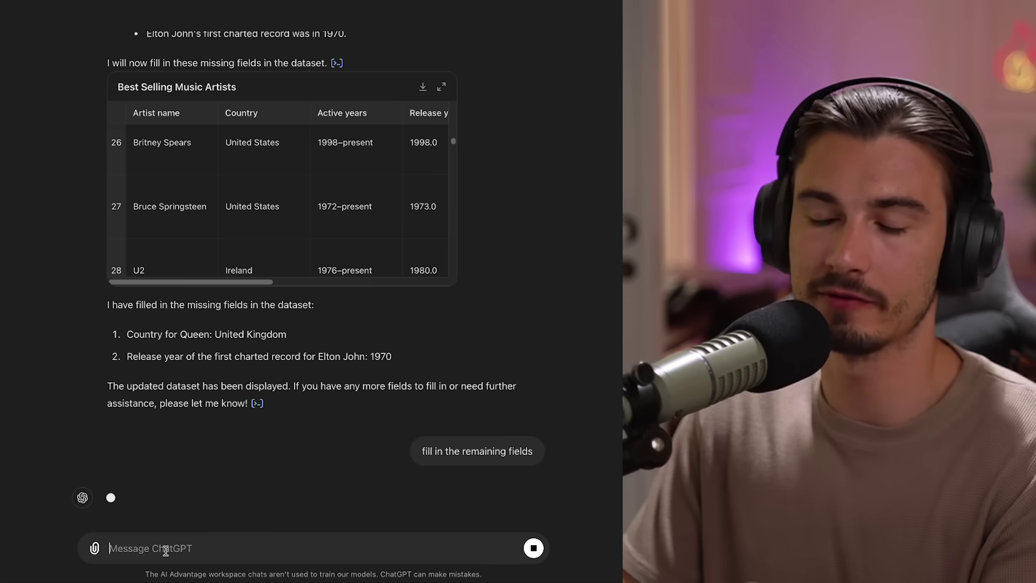
{"action": "left_click_drag", "start_coordinate": [106, 213], "coordinate": [393, 416]}
{"action": "left_click", "coordinate": [528, 379]}
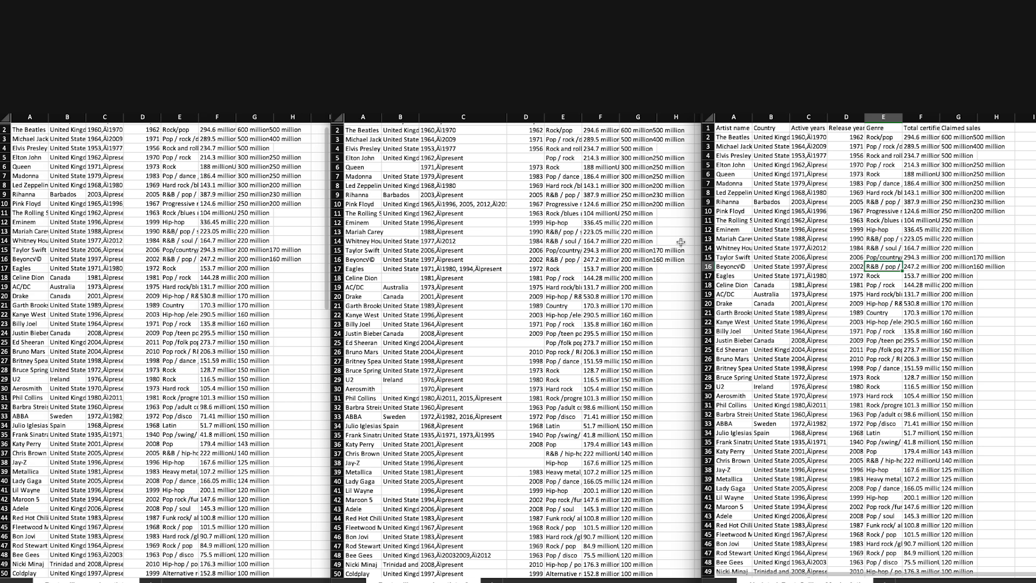
{"action": "left_click", "coordinate": [697, 232]}
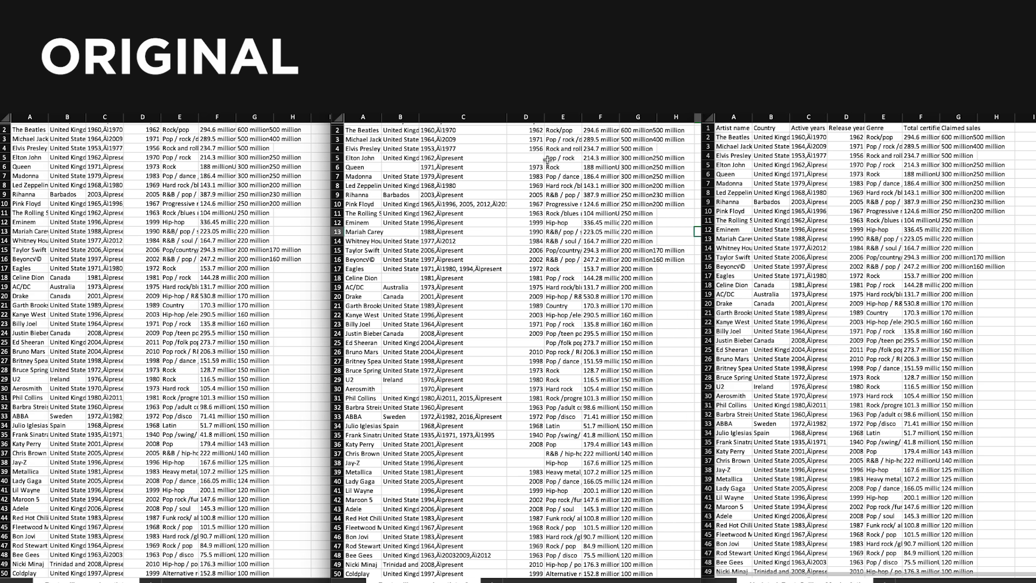
{"action": "left_click", "coordinate": [357, 235]}
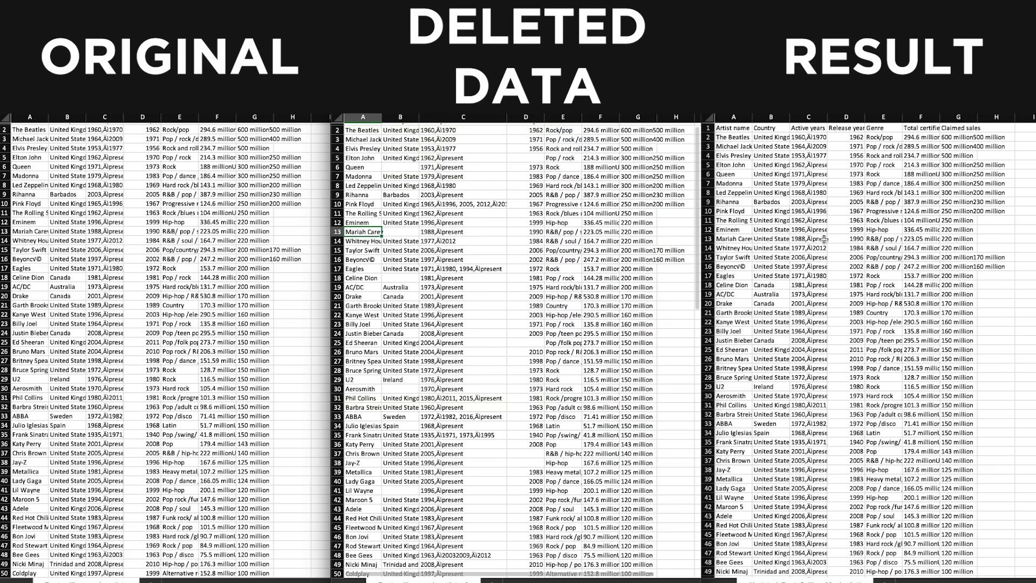
{"action": "left_click", "coordinate": [65, 232]}
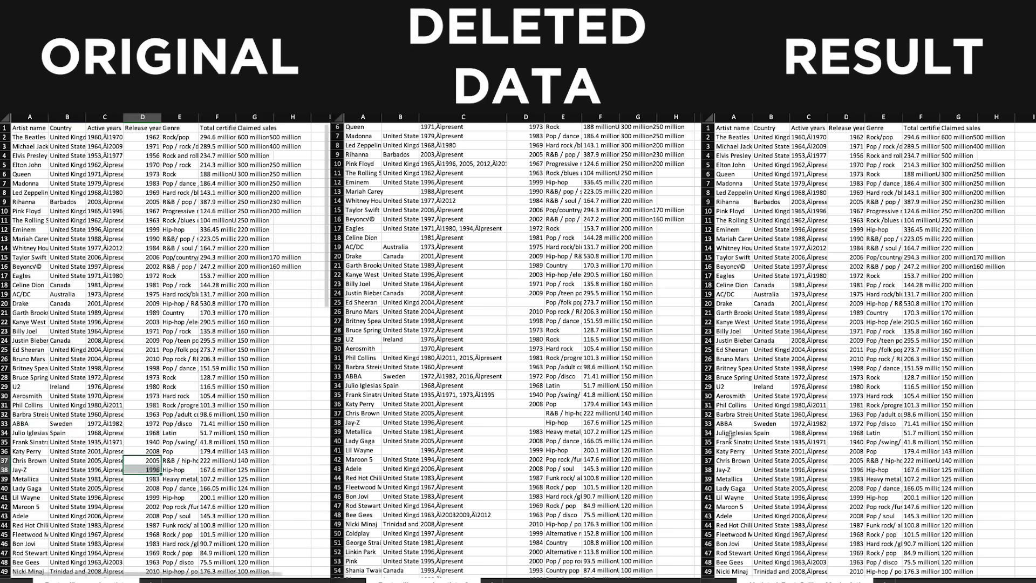
{"action": "scroll", "coordinate": [771, 456], "scroll_direction": "down", "scroll_amount": 1}
{"action": "left_click_drag", "start_coordinate": [846, 458], "coordinate": [857, 468]}
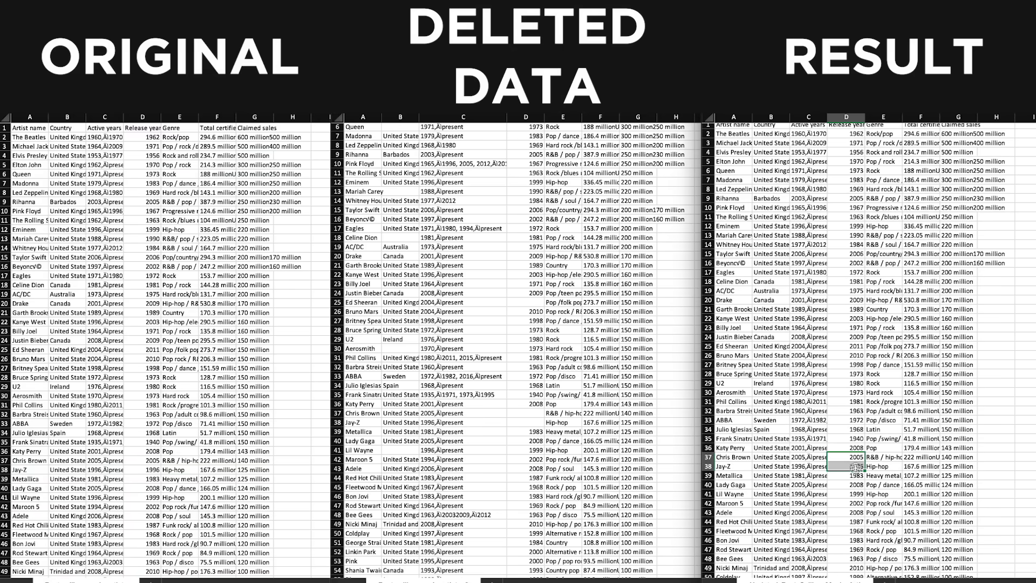
{"action": "left_click_drag", "start_coordinate": [362, 413], "coordinate": [507, 425]}
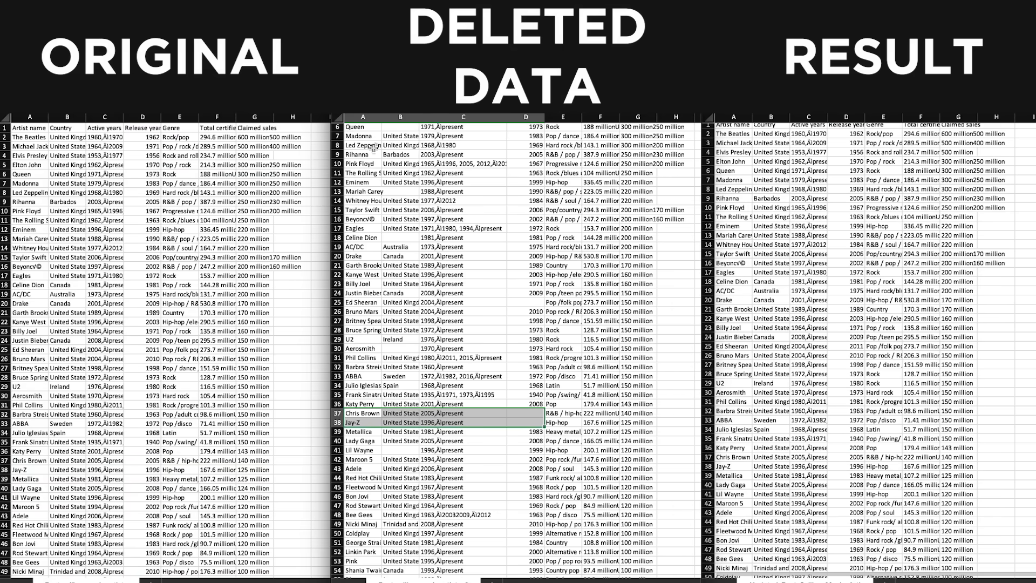